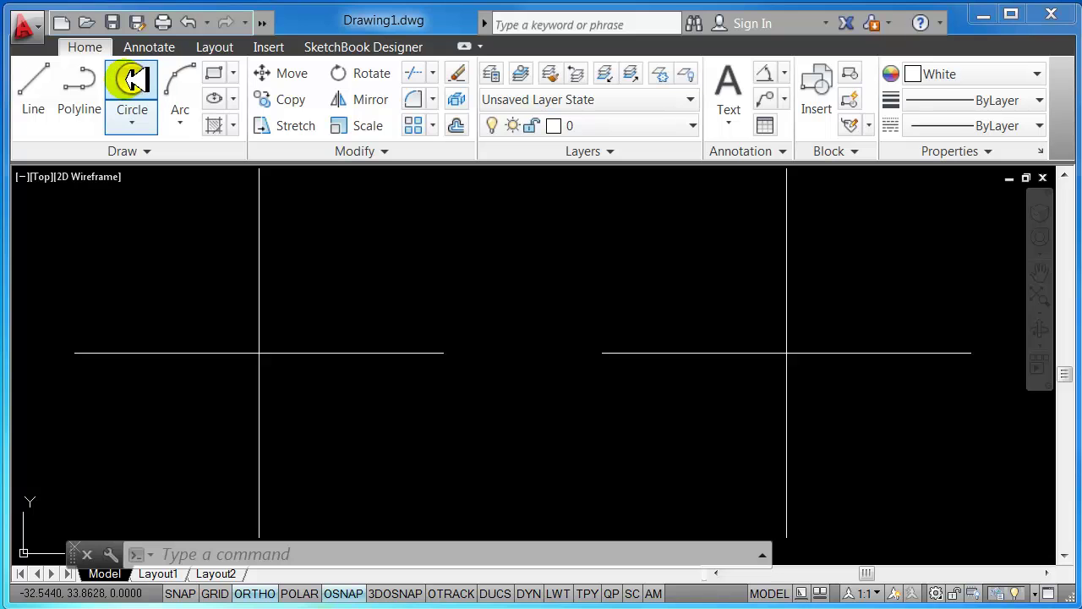
Step: Use the C command to draw a radius 2 circle at the left crosshair intersection
{"action": "left_click", "coordinate": [216, 552]}
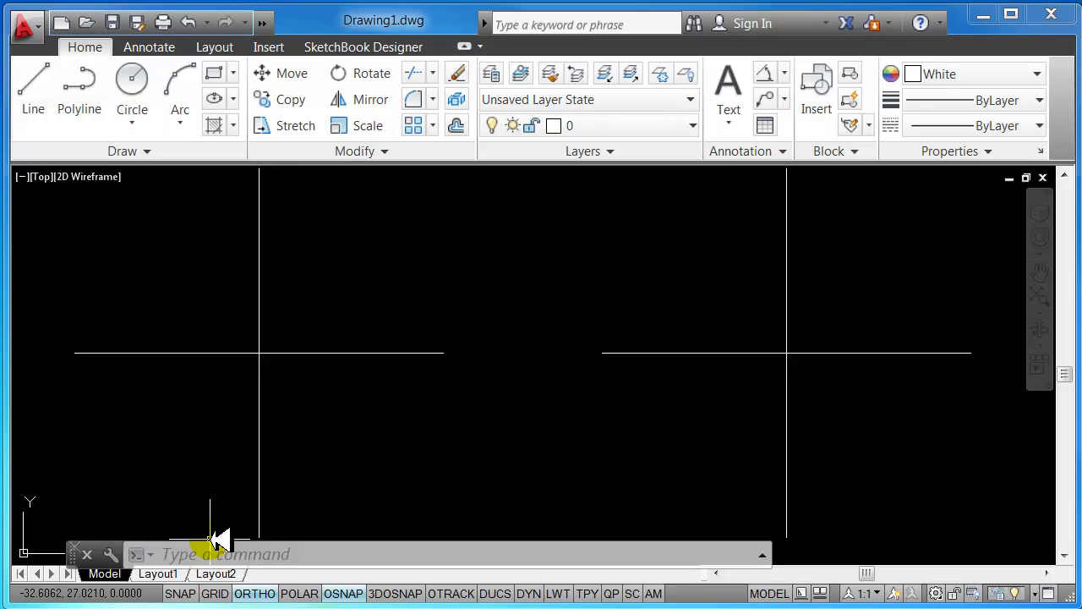
{"action": "type", "text": "c"}
{"action": "key", "text": "Return"}
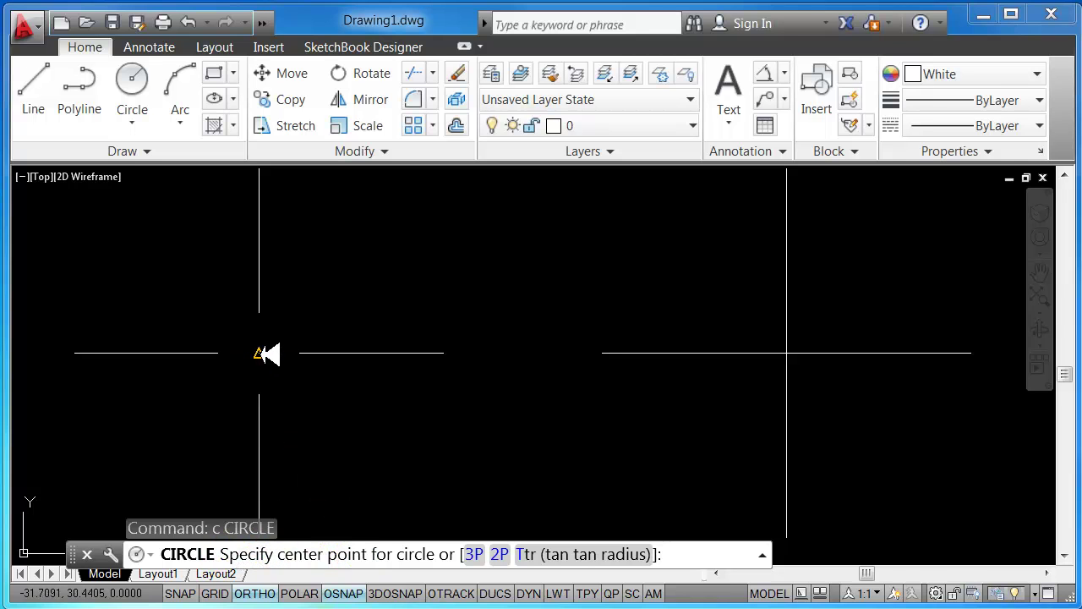
{"action": "left_click", "coordinate": [267, 354]}
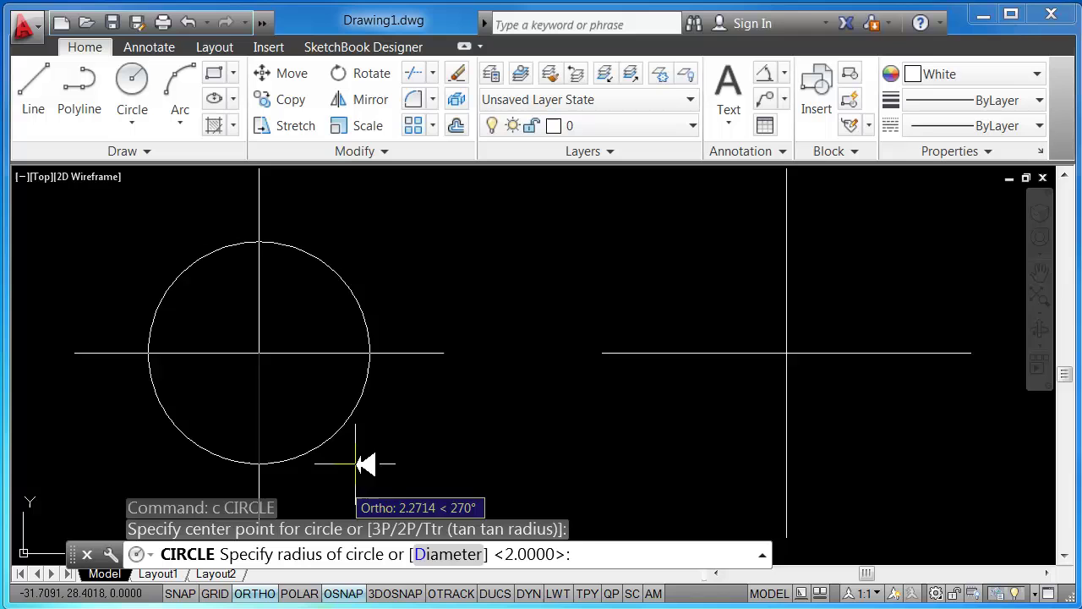
{"action": "type", "text": "2"}
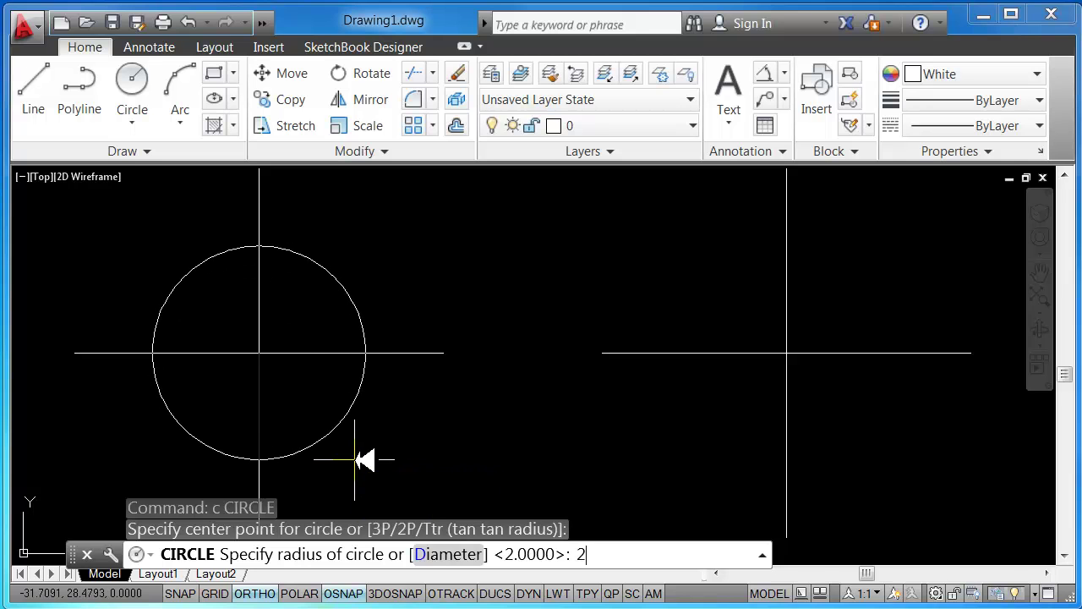
{"action": "key", "text": "Return"}
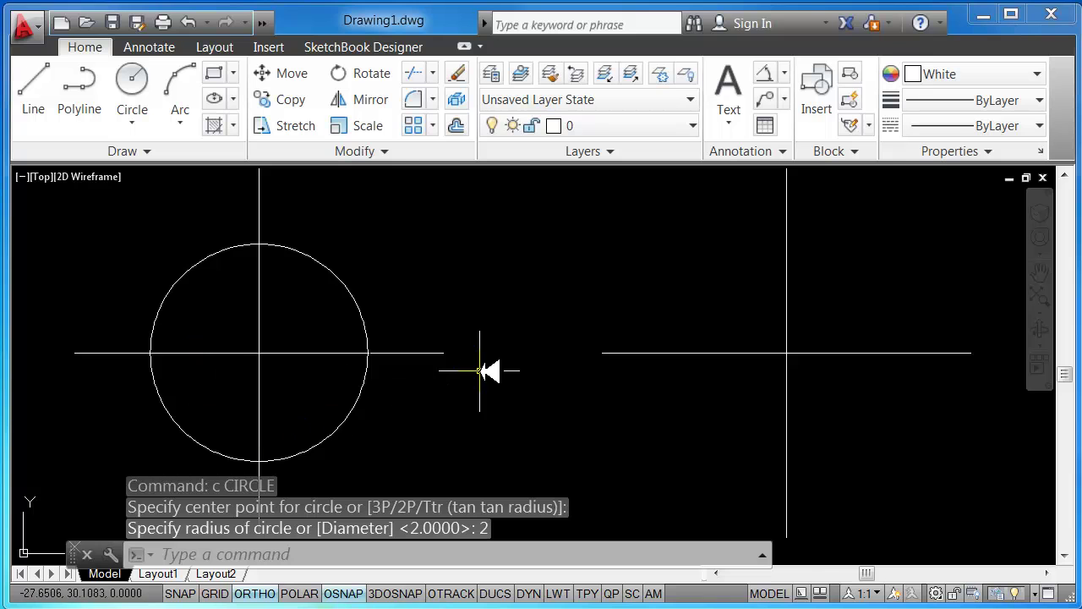
Step: Draw a diameter 4 circle centred on the right crosshair intersection
{"action": "middle_click_drag", "start_coordinate": [486, 370], "coordinate": [429, 372]}
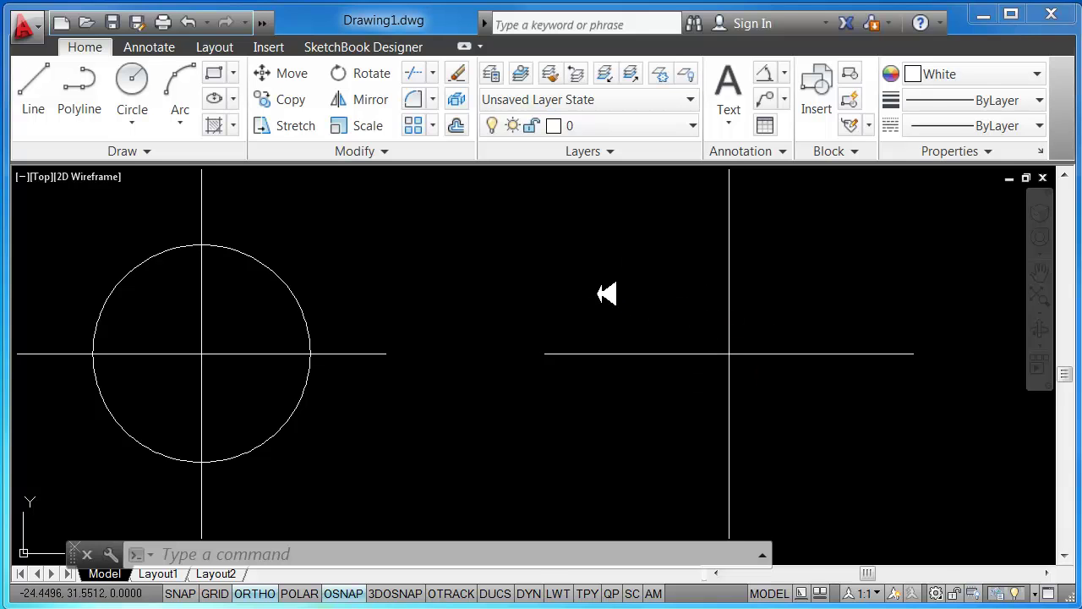
{"action": "type", "text": "c"}
{"action": "key", "text": "Return"}
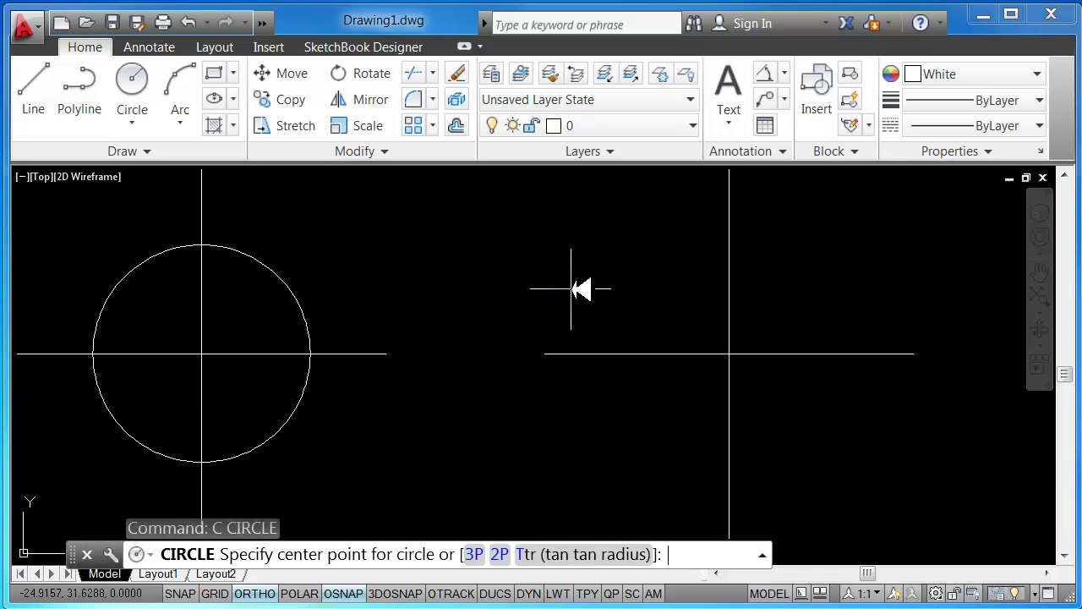
{"action": "left_click", "coordinate": [734, 354]}
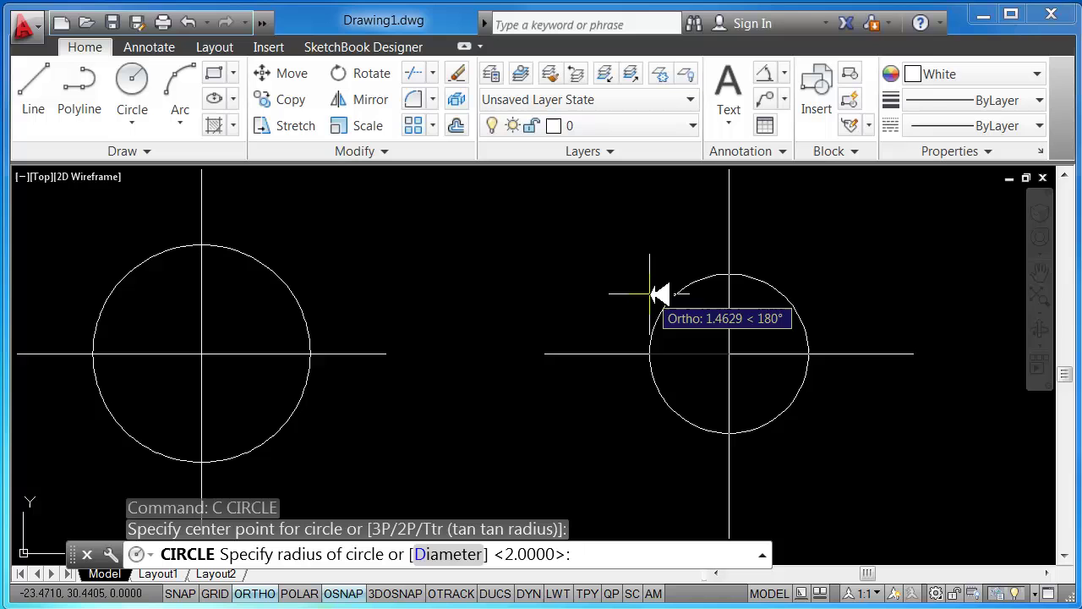
{"action": "type", "text": "d"}
{"action": "key", "text": "Return"}
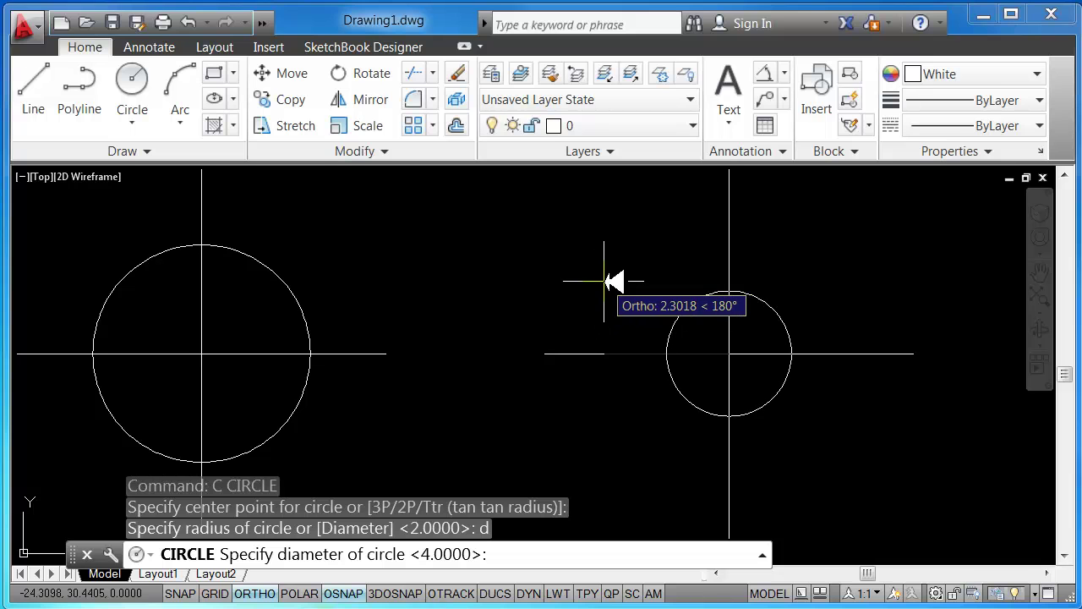
{"action": "type", "text": "4"}
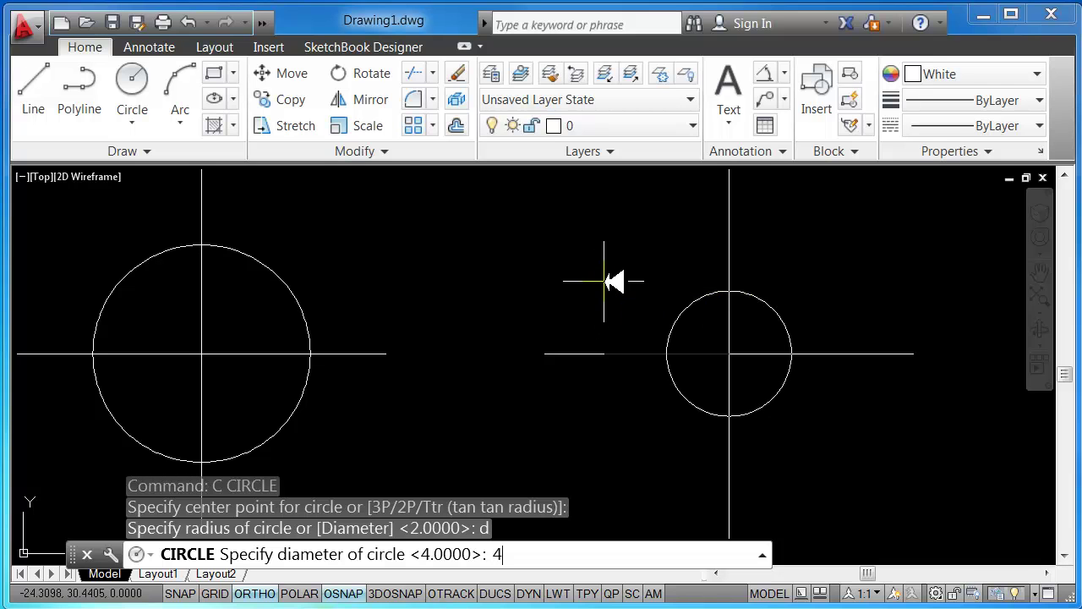
{"action": "key", "text": "Return"}
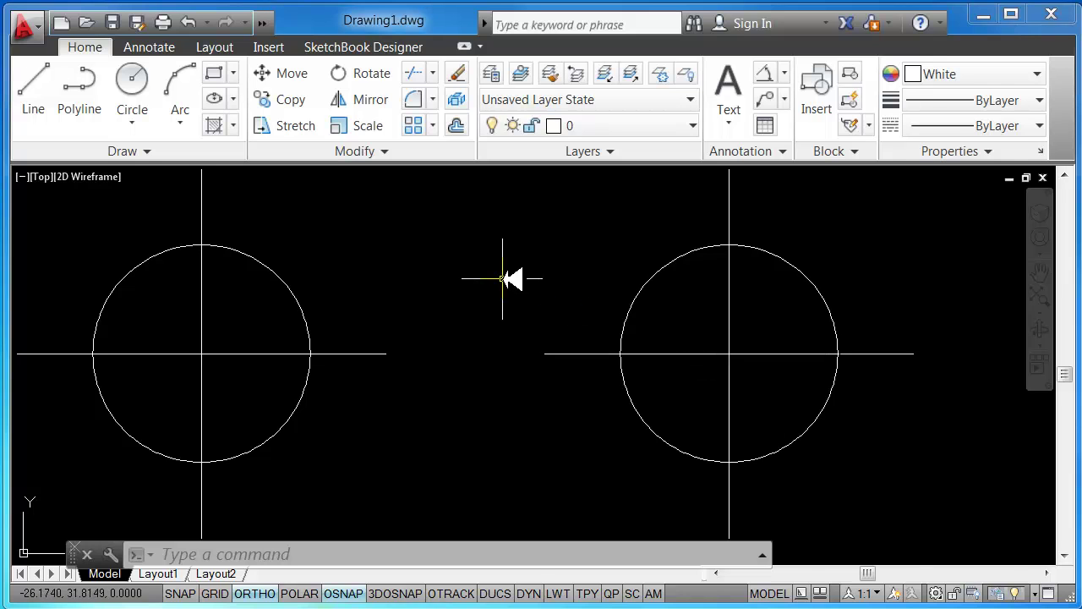
Step: Draw an inner diameter 2 circle sharing the right circle's centre
{"action": "type", "text": "c"}
{"action": "key", "text": "Return"}
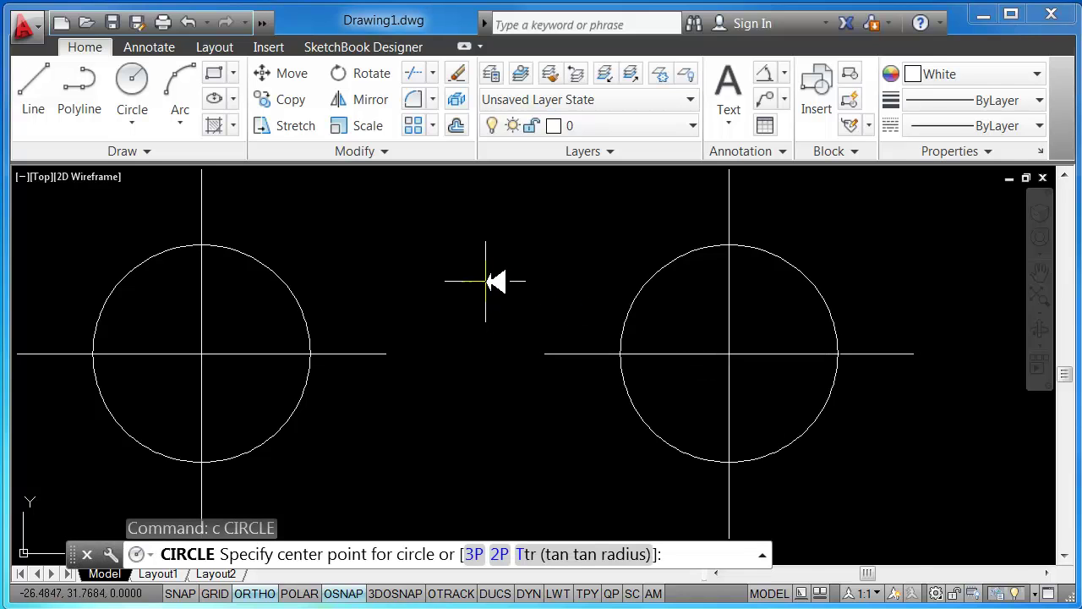
{"action": "left_click", "coordinate": [729, 353]}
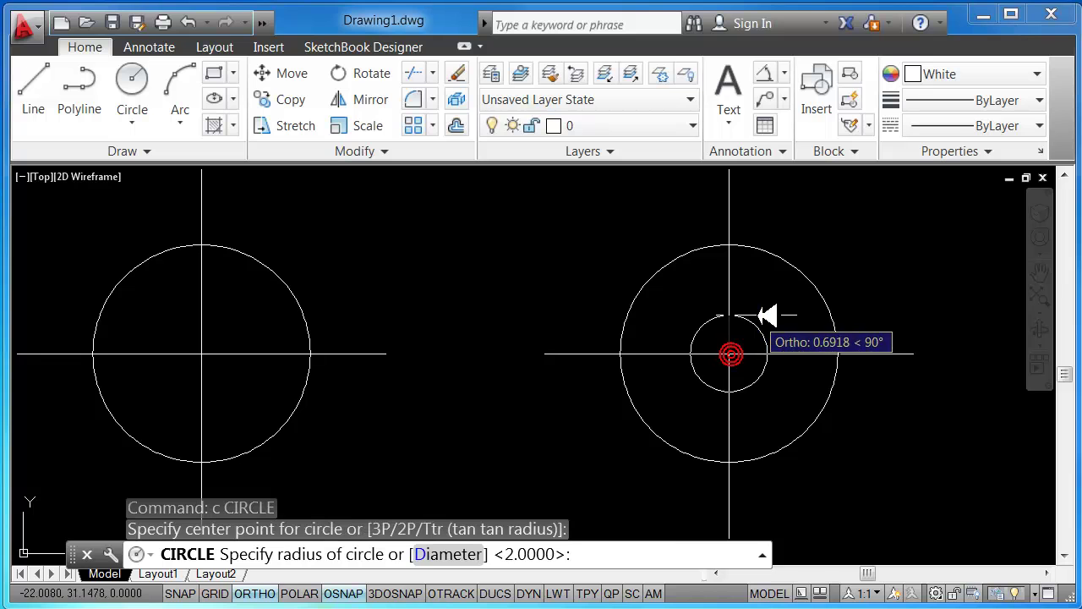
{"action": "type", "text": "d"}
{"action": "key", "text": "Return"}
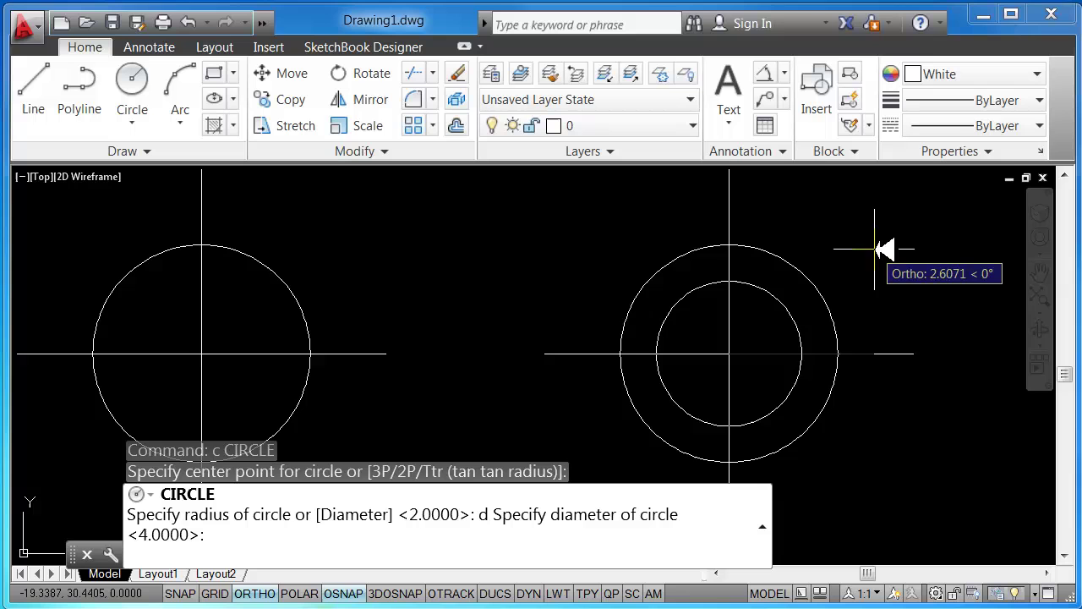
{"action": "type", "text": "2"}
{"action": "key", "text": "Return"}
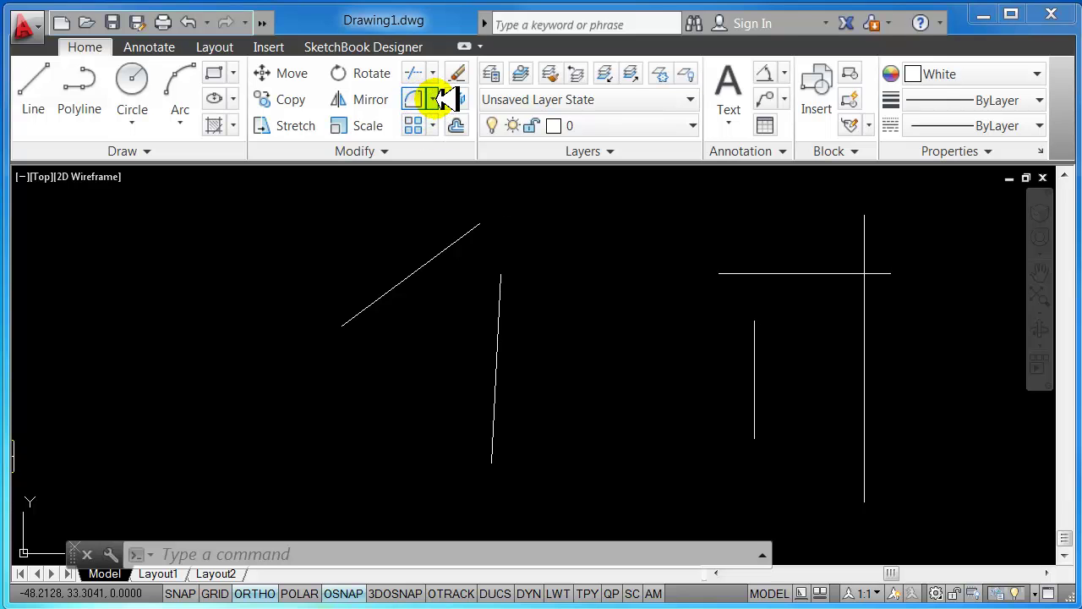
Step: Look over the Fillet and Chamfer options in the Modify panel, then return to the command line
{"action": "left_click", "coordinate": [433, 99]}
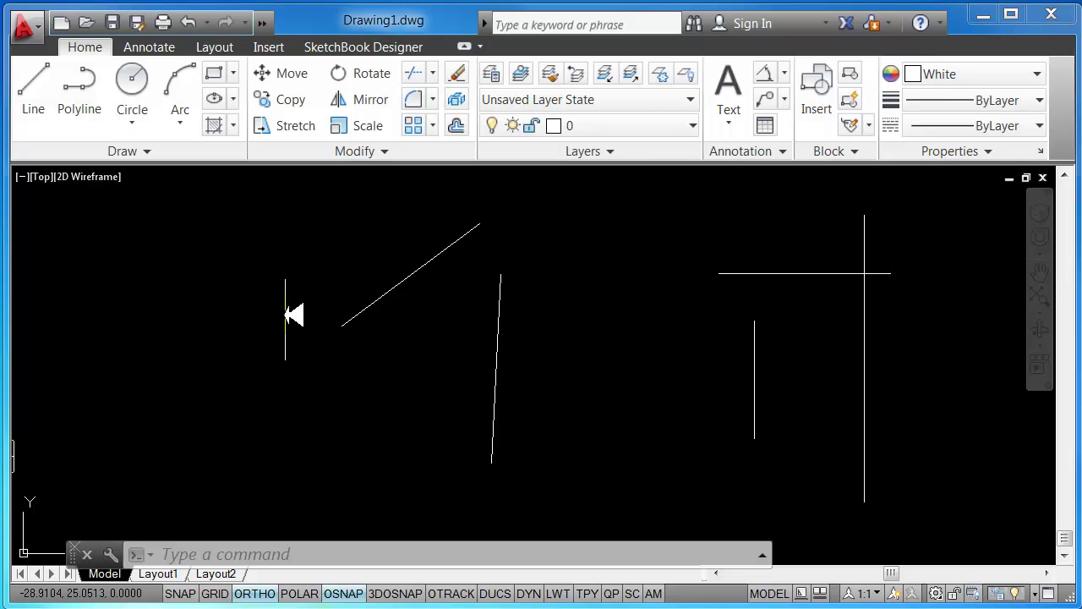
{"action": "left_click", "coordinate": [239, 556]}
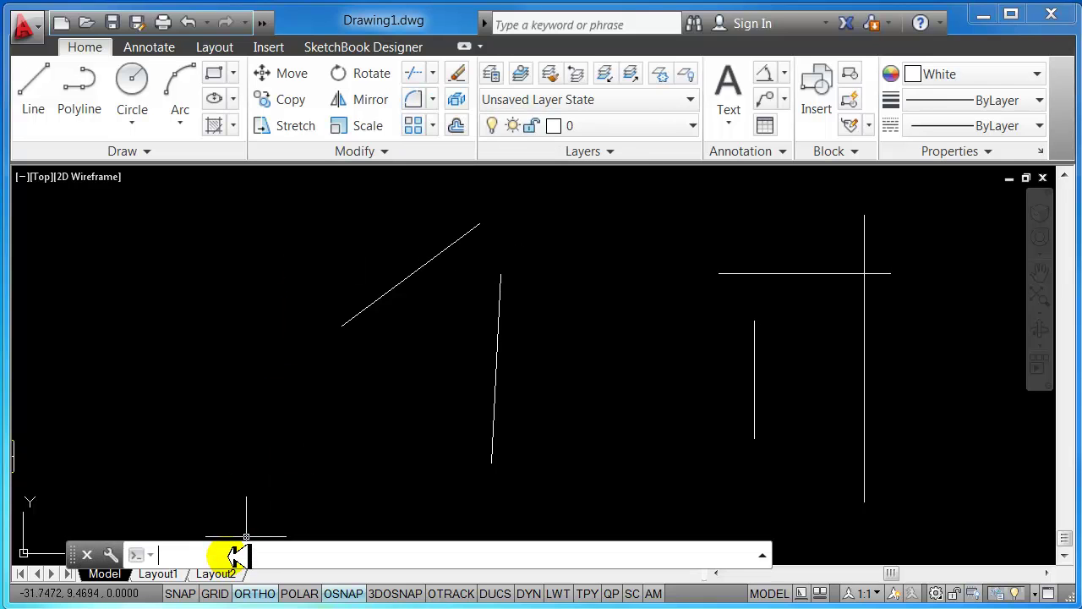
Step: Fillet the vertical and angled lines at radius 0 for a sharp corner, then inspect it
{"action": "type", "text": "f"}
{"action": "key", "text": "Return"}
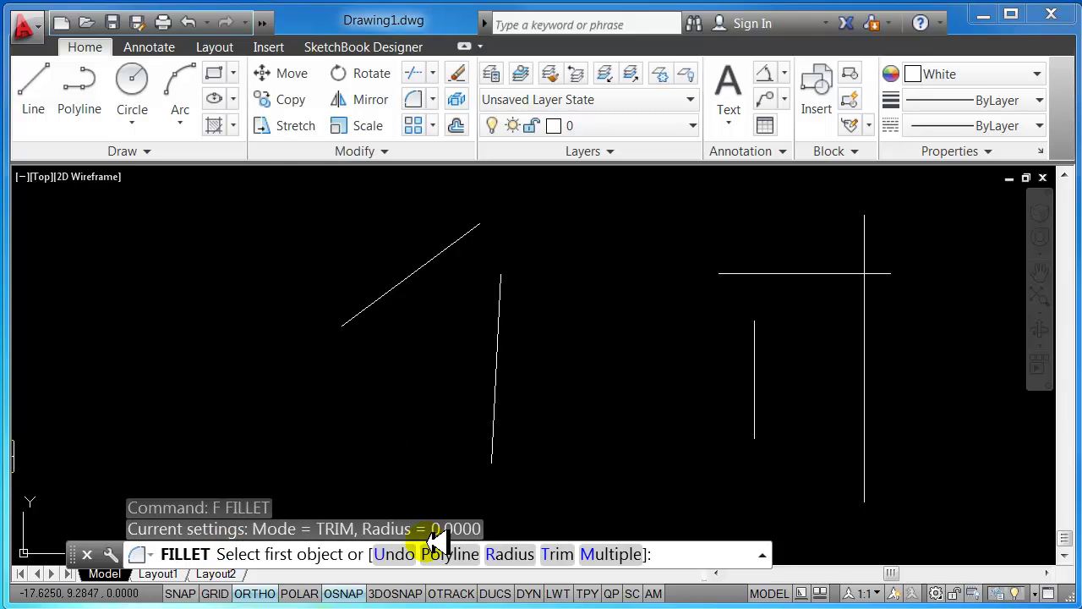
{"action": "left_click", "coordinate": [374, 530]}
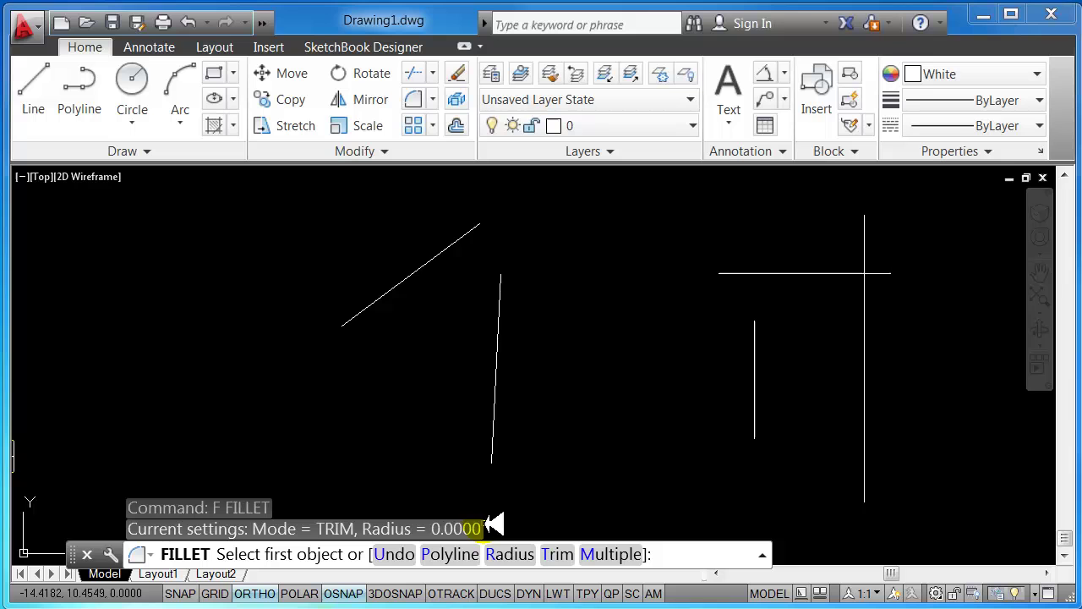
{"action": "left_click", "coordinate": [507, 301]}
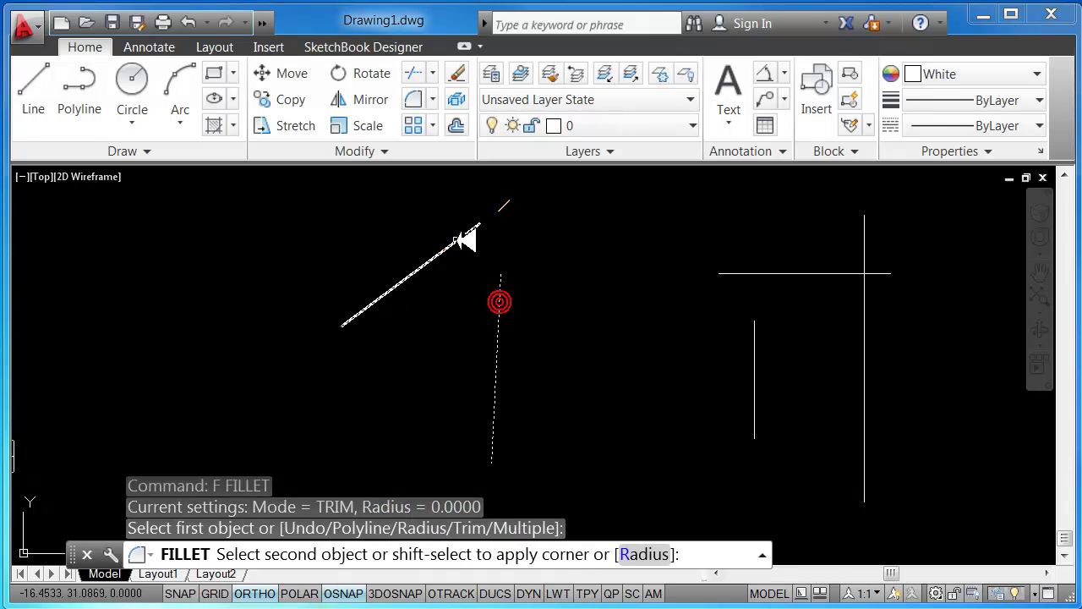
{"action": "left_click", "coordinate": [465, 235]}
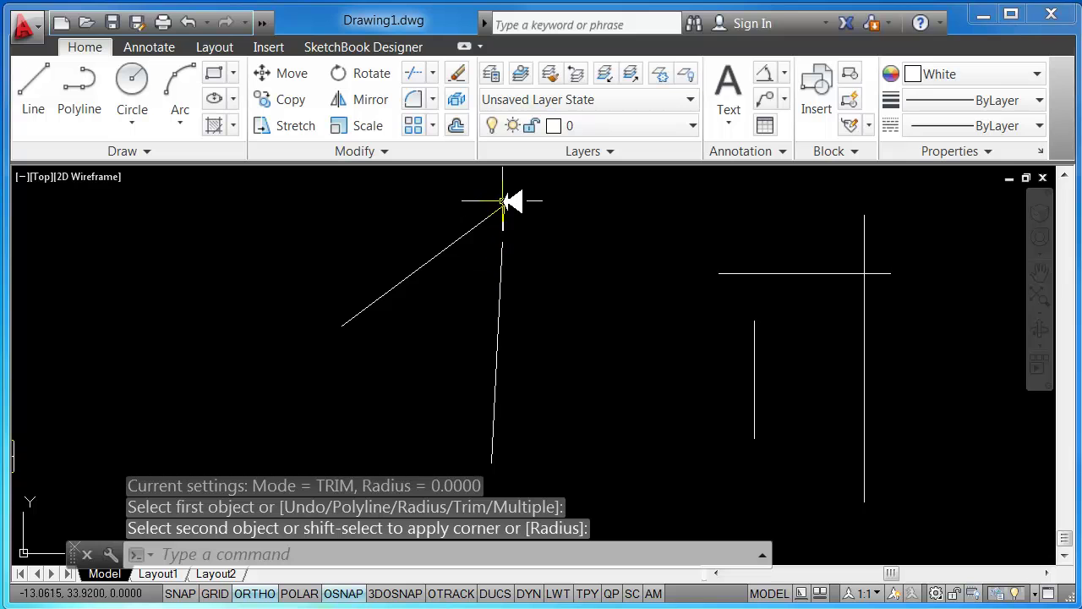
{"action": "scroll", "coordinate": [507, 219], "scroll_direction": "up", "scroll_amount": 5}
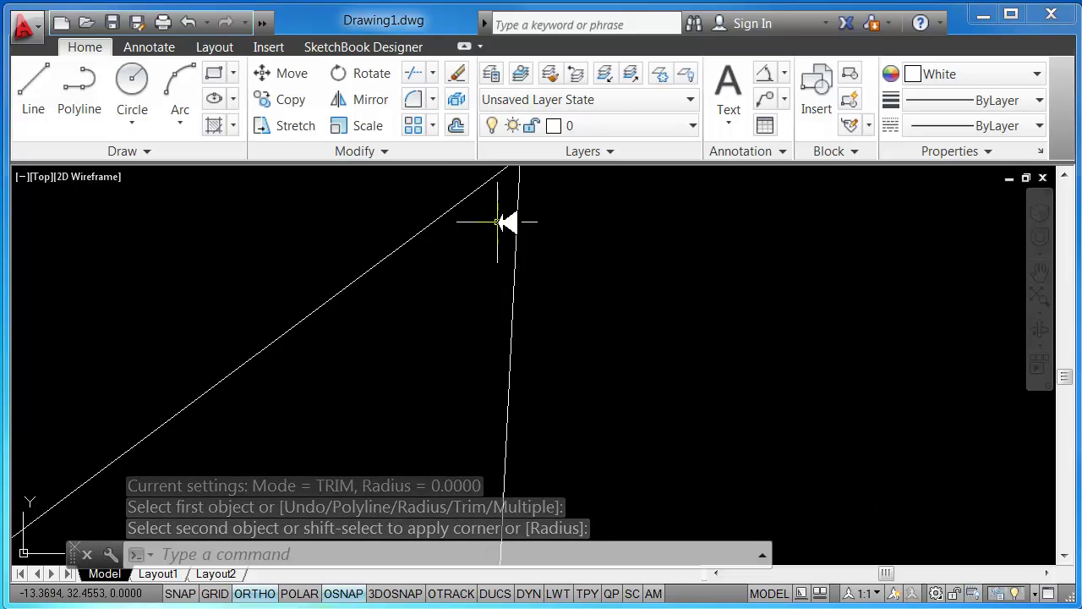
{"action": "middle_click_drag", "start_coordinate": [496, 280], "coordinate": [482, 405]}
{"action": "scroll", "coordinate": [498, 295], "scroll_direction": "down", "scroll_amount": 6}
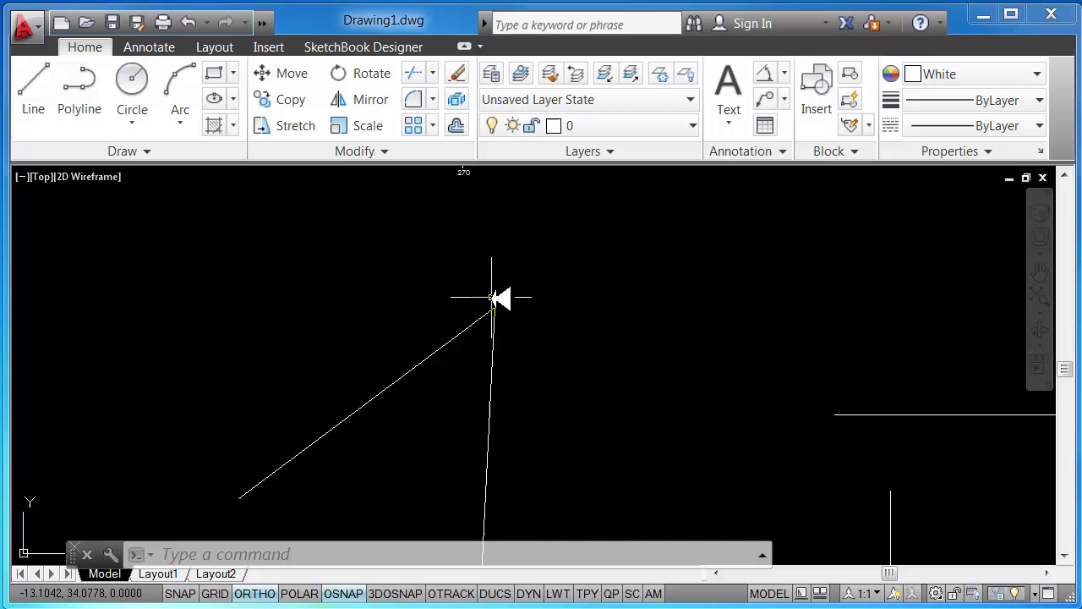
{"action": "scroll", "coordinate": [479, 369], "scroll_direction": "up", "scroll_amount": 6}
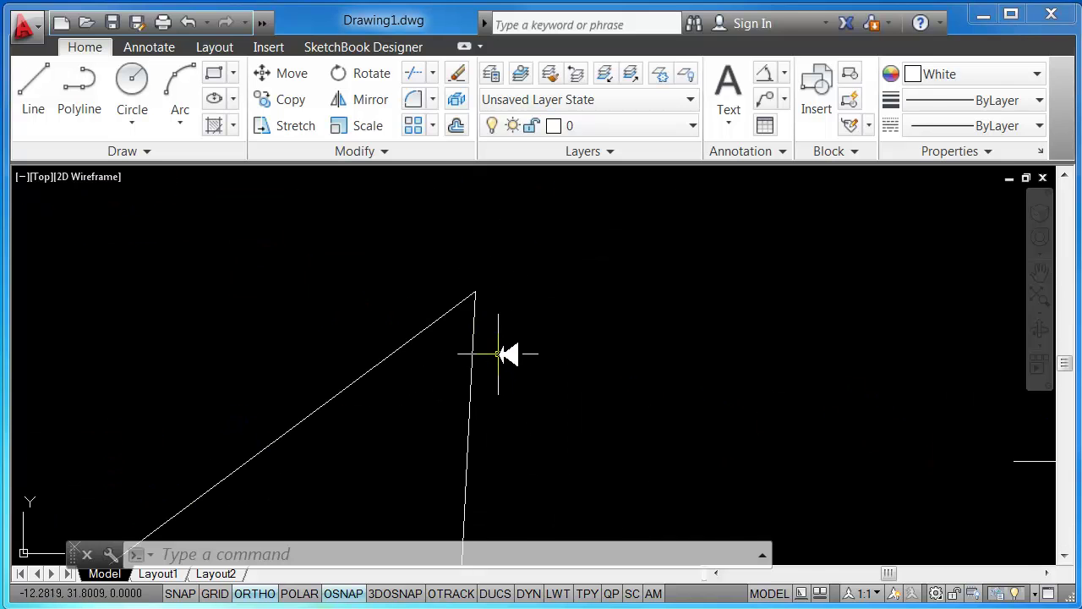
{"action": "mouse_move", "coordinate": [473, 327]}
{"action": "middle_mouse_down"}
{"action": "mouse_move", "coordinate": [398, 312]}
{"action": "mouse_move", "coordinate": [265, 249]}
{"action": "middle_mouse_up"}
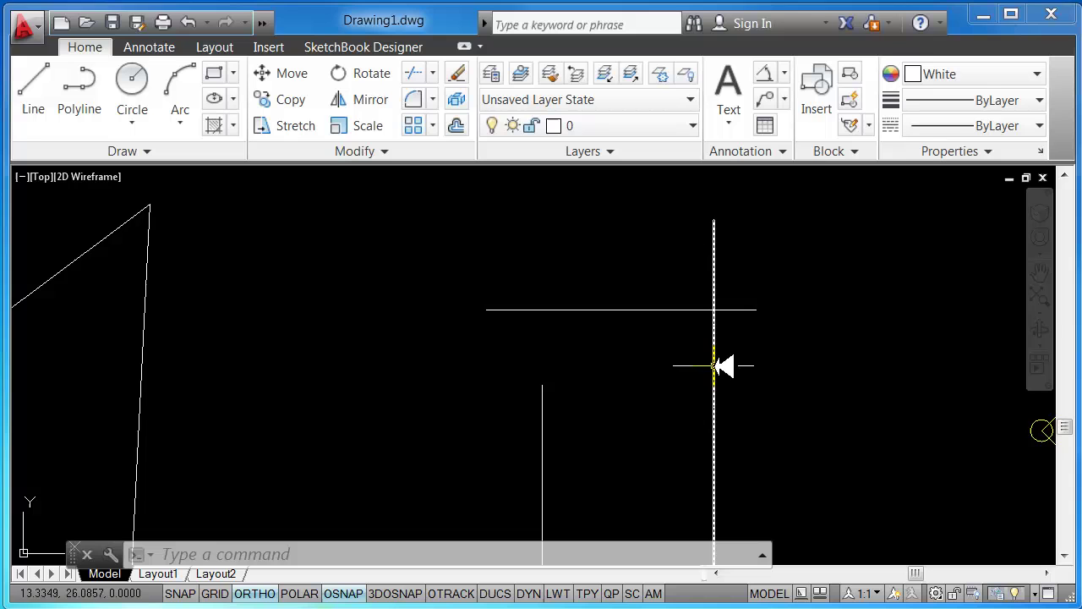
Step: Fillet the right crosshair's horizontal and vertical lines with a 1.5 radius
{"action": "key", "text": "Escape"}
{"action": "type", "text": "f"}
{"action": "key", "text": "Return"}
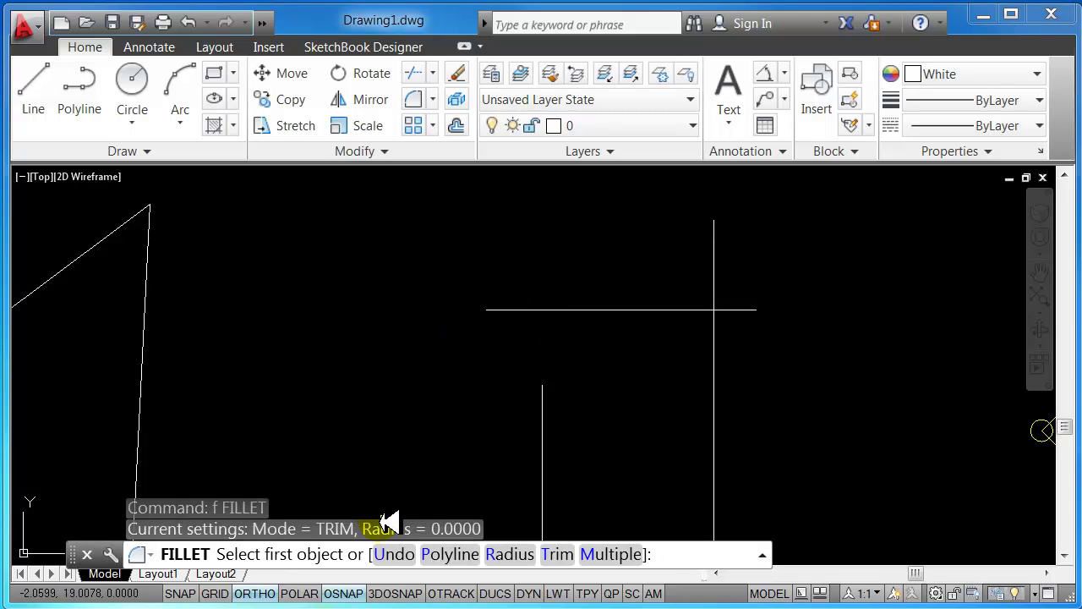
{"action": "left_click", "coordinate": [444, 529]}
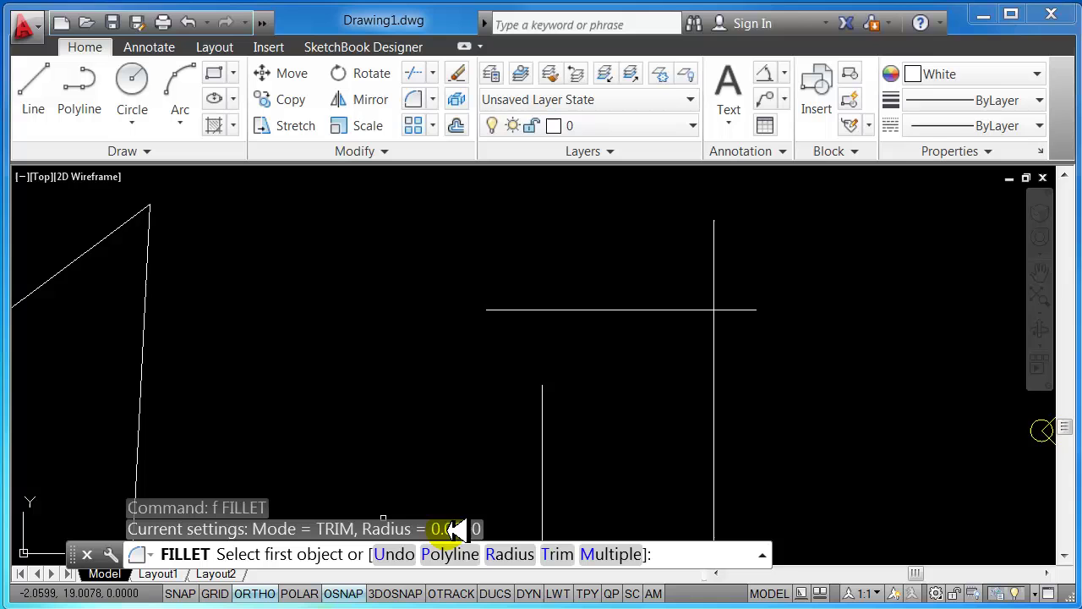
{"action": "left_click", "coordinate": [507, 553]}
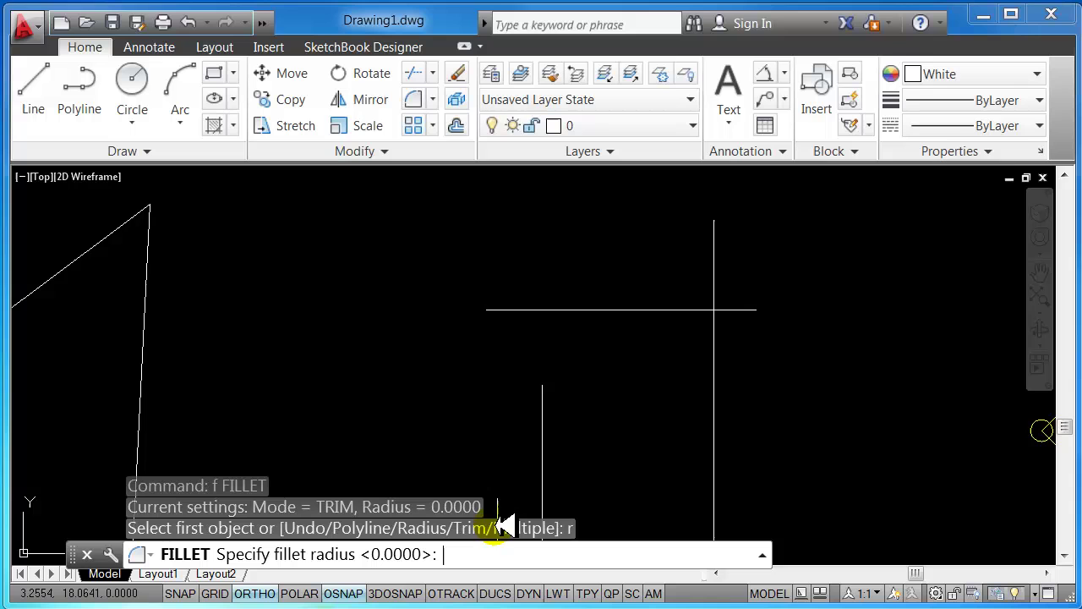
{"action": "left_click", "coordinate": [441, 554]}
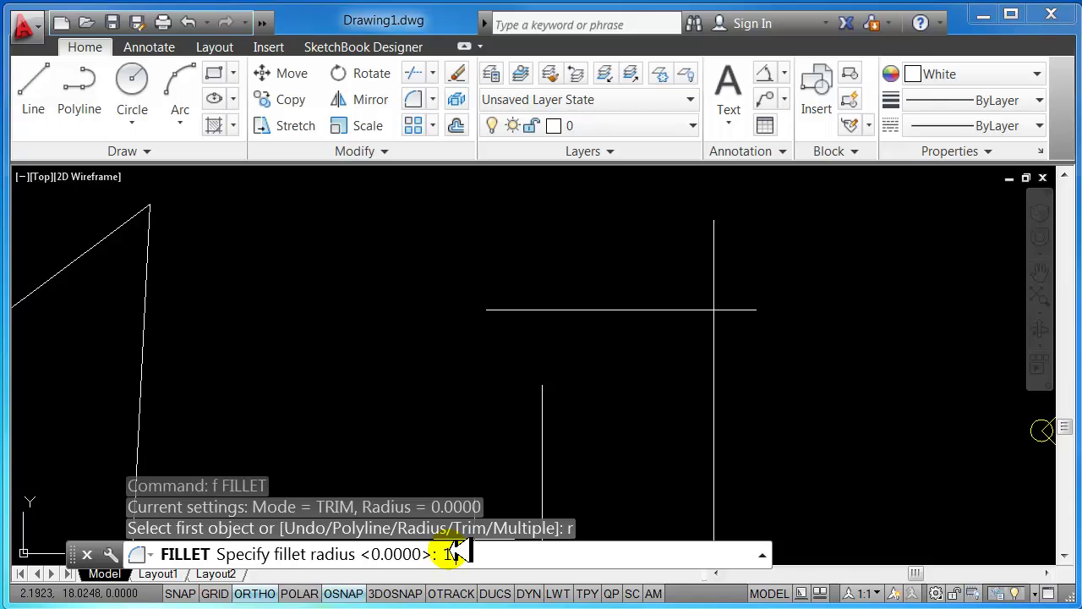
{"action": "type", "text": "1.5"}
{"action": "key", "text": "Return"}
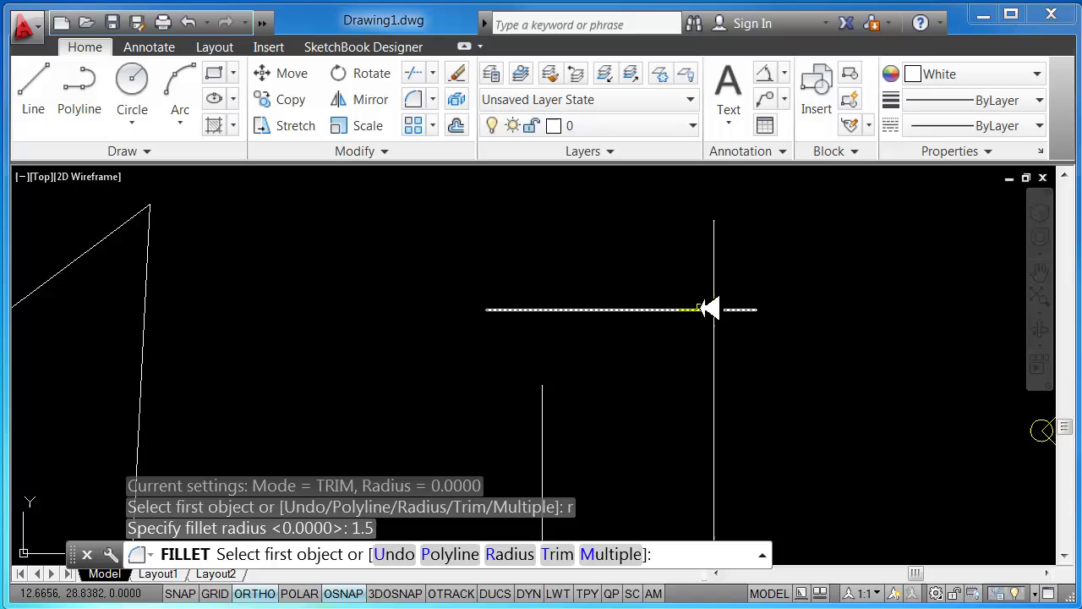
{"action": "left_click", "coordinate": [689, 311]}
{"action": "left_click", "coordinate": [715, 343]}
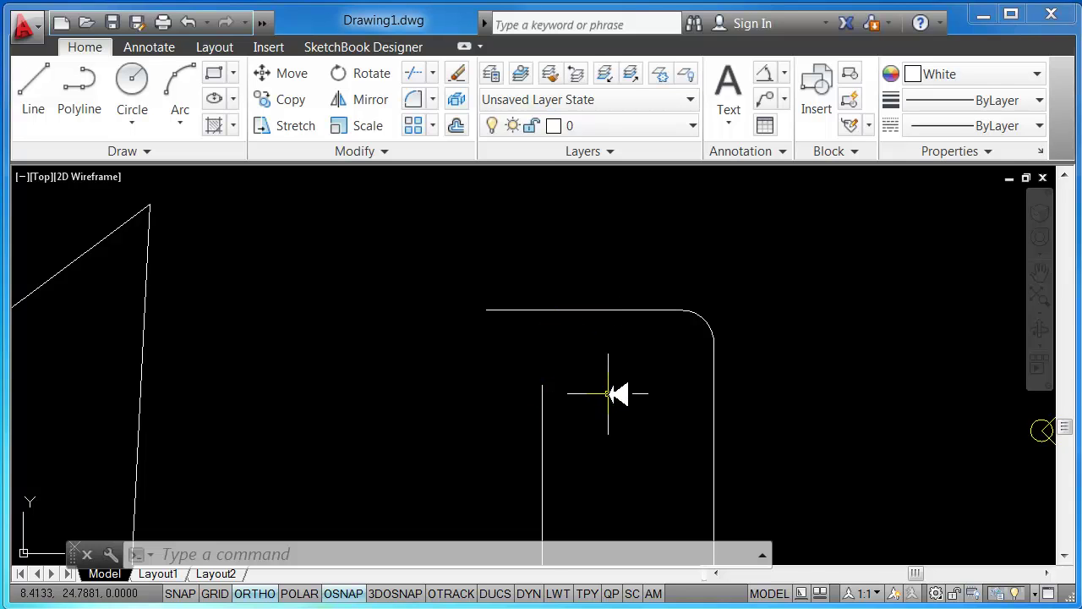
Step: Fillet the short vertical line and the top line with radius 2 for an arch-like top
{"action": "key", "text": "Escape"}
{"action": "type", "text": "f"}
{"action": "key", "text": "Return"}
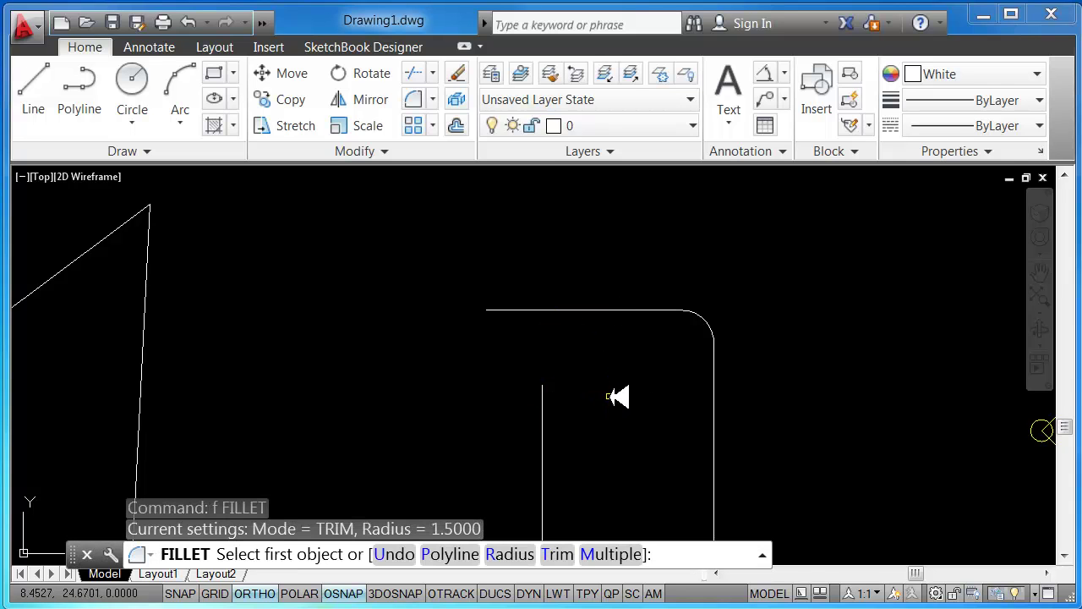
{"action": "type", "text": "r"}
{"action": "key", "text": "Return"}
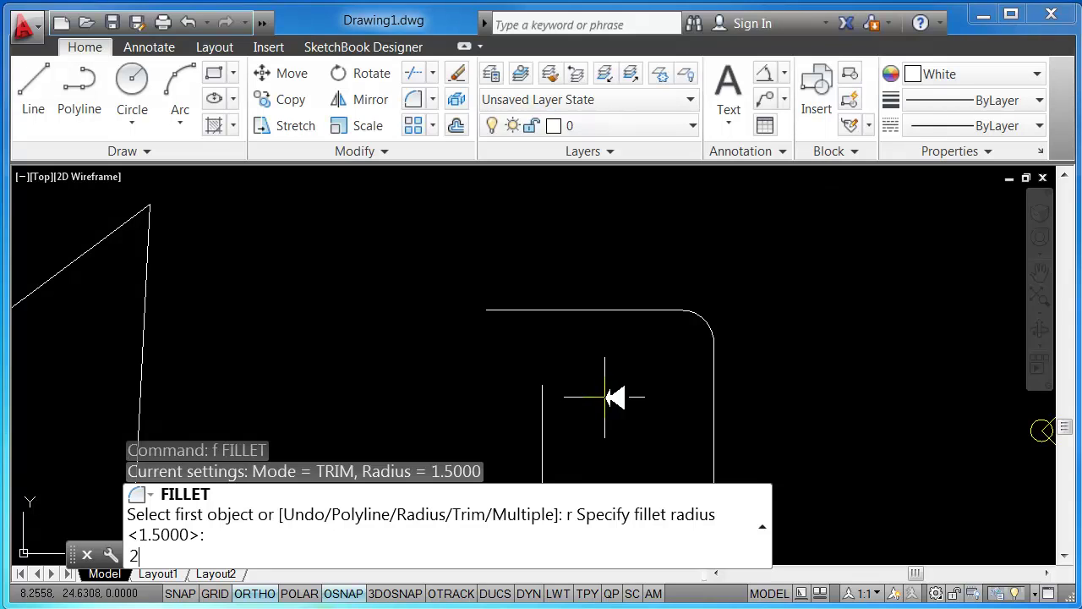
{"action": "key", "text": "Return"}
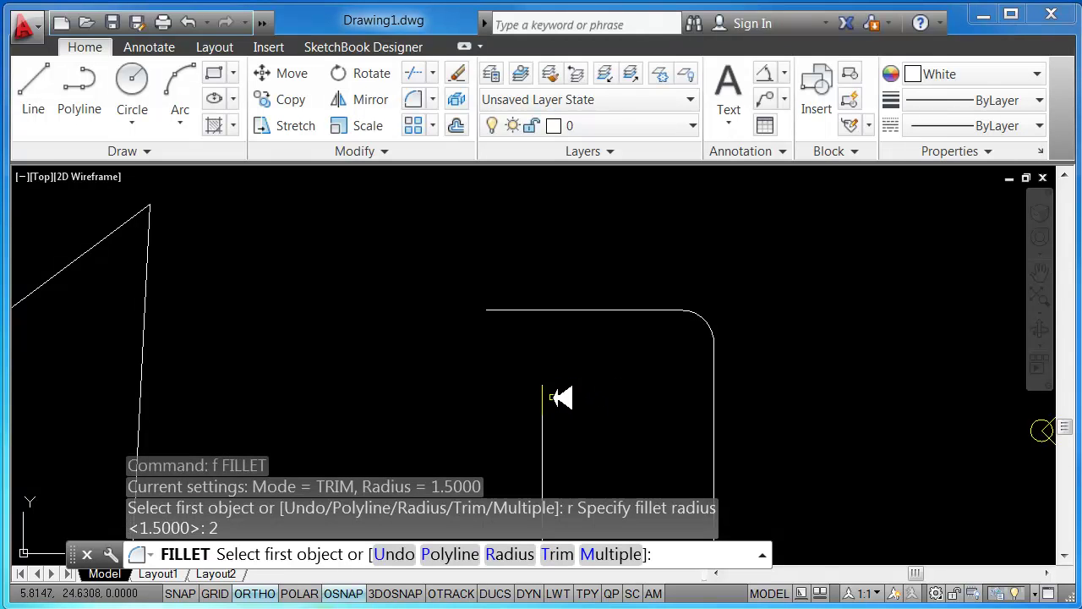
{"action": "left_click", "coordinate": [546, 400]}
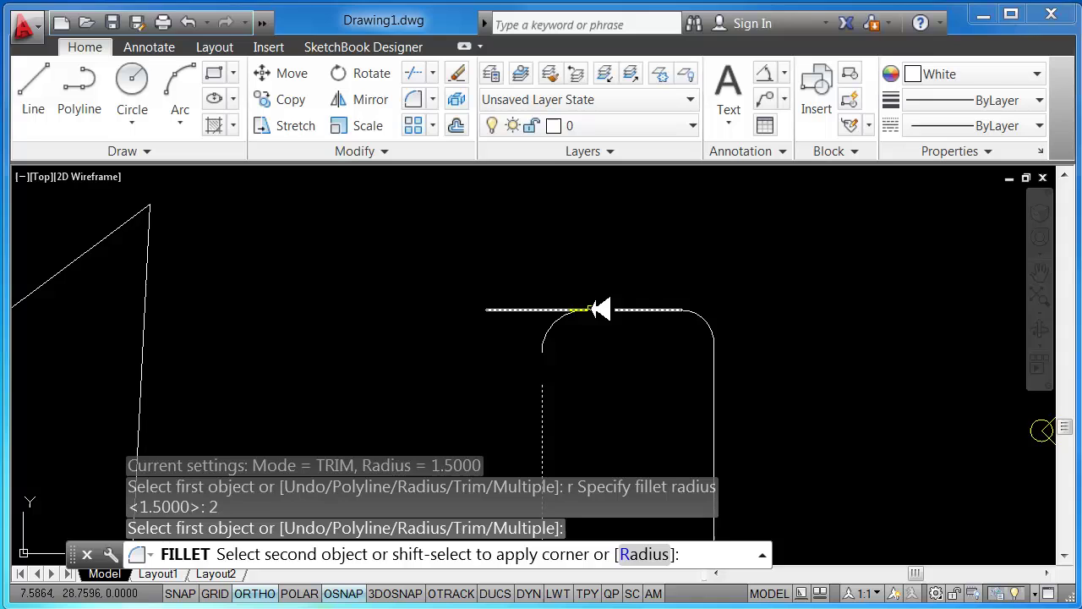
{"action": "left_click", "coordinate": [598, 309]}
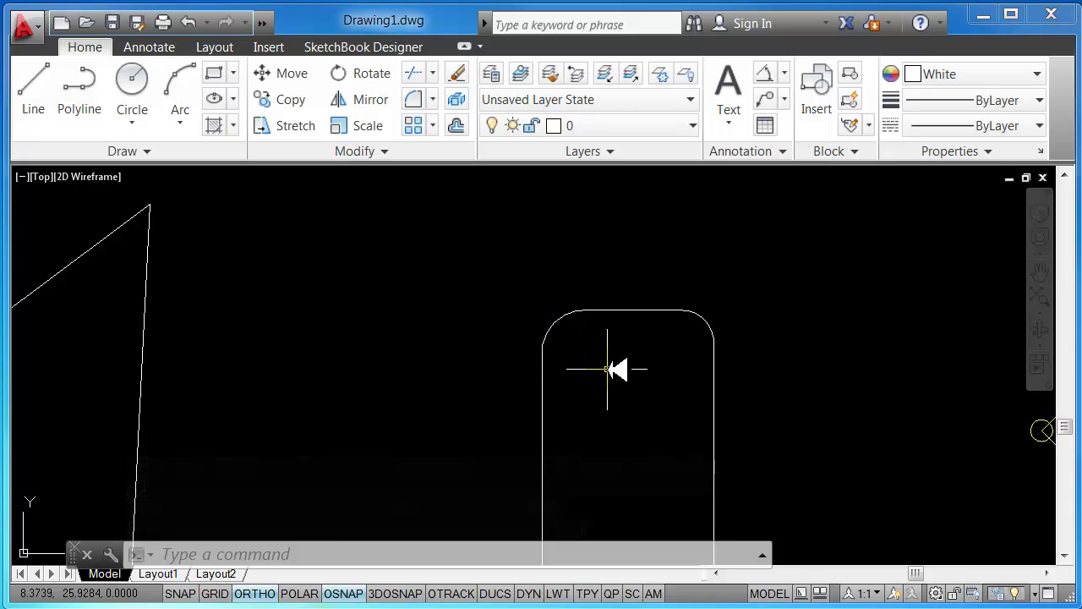
{"action": "middle_click_drag", "start_coordinate": [259, 306], "coordinate": [555, 321]}
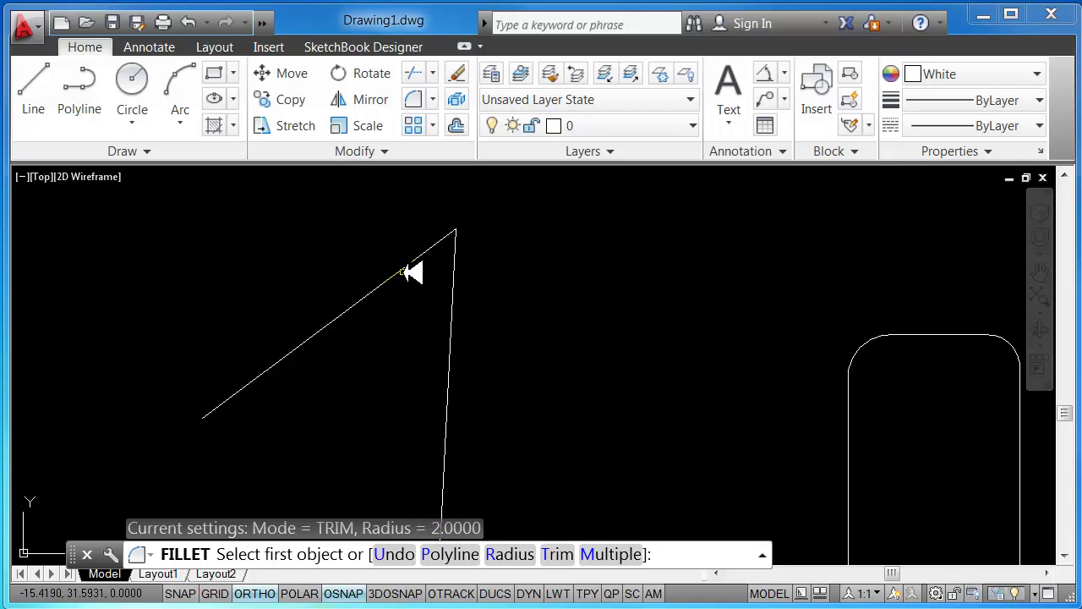
Step: Round the apex between the slanted and vertical lines with a radius 2 fillet
{"action": "left_click", "coordinate": [402, 269]}
{"action": "left_click", "coordinate": [452, 287]}
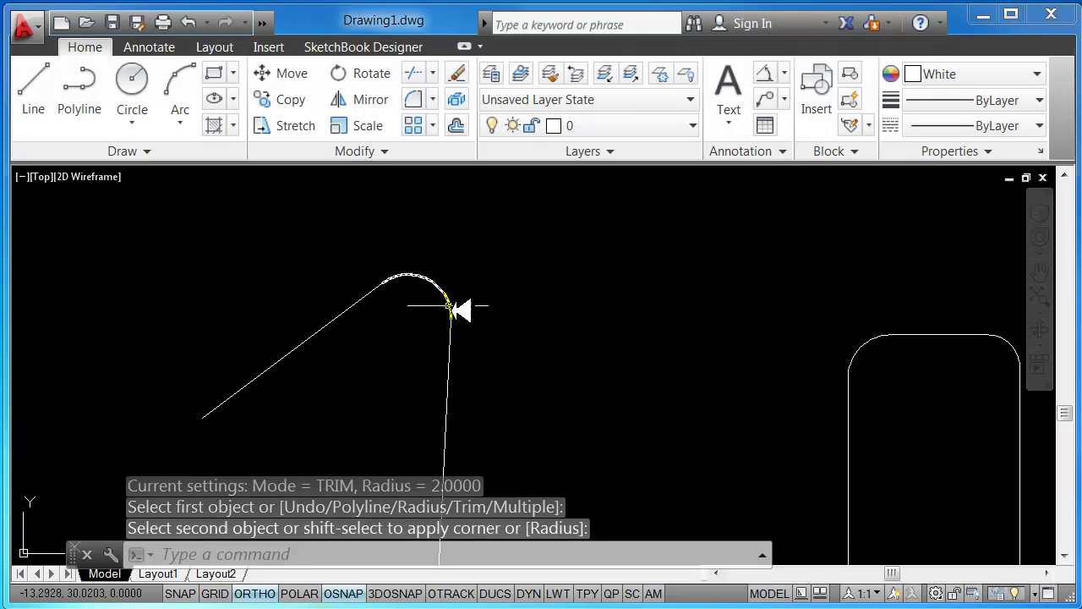
{"action": "middle_click_drag", "start_coordinate": [414, 362], "coordinate": [427, 291]}
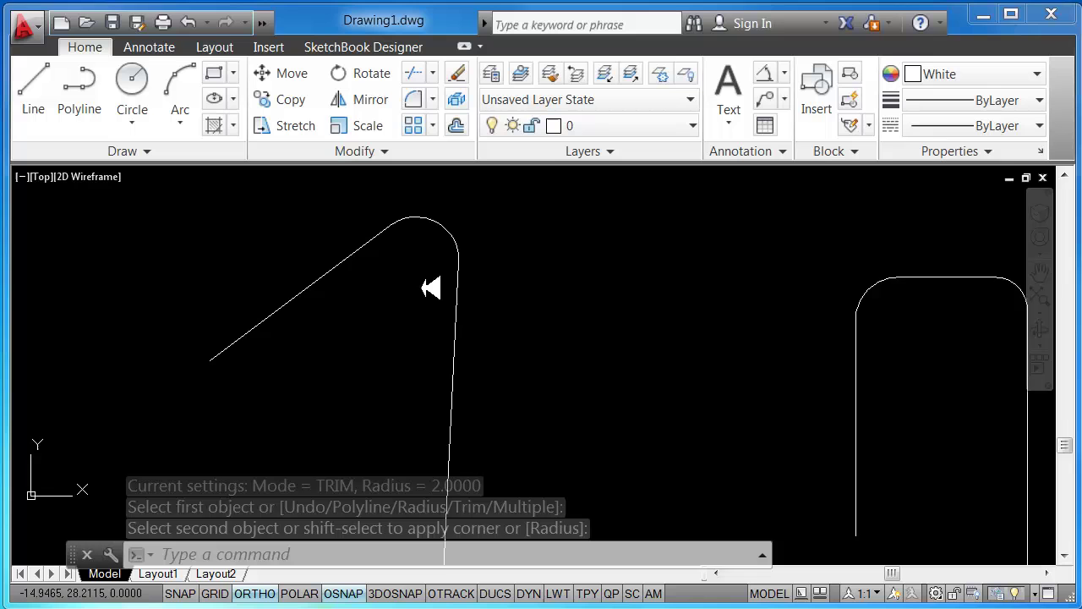